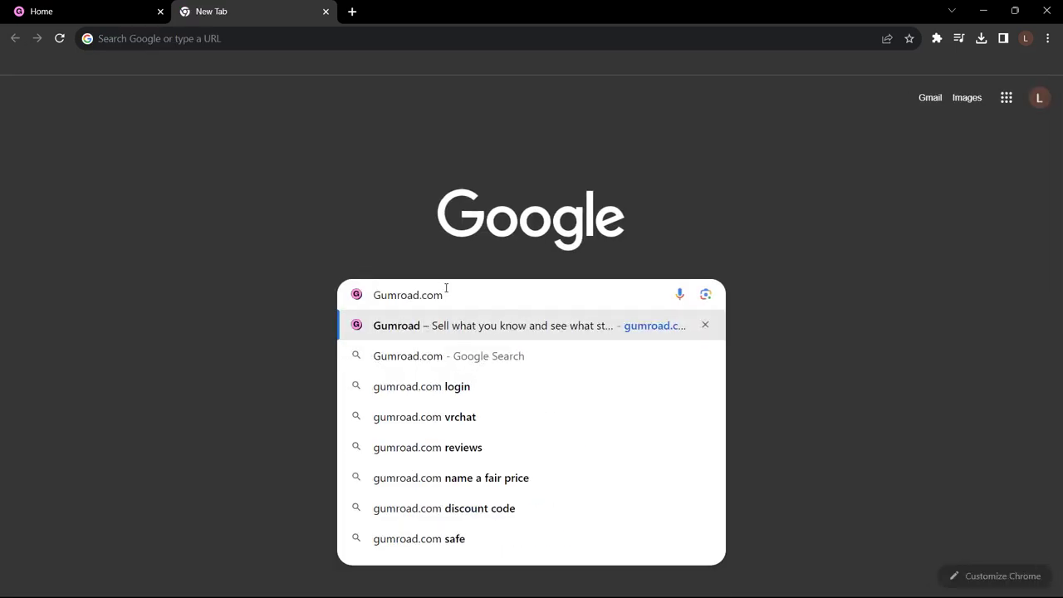
Load gumroad.com in a new browser tab.
key("Return")
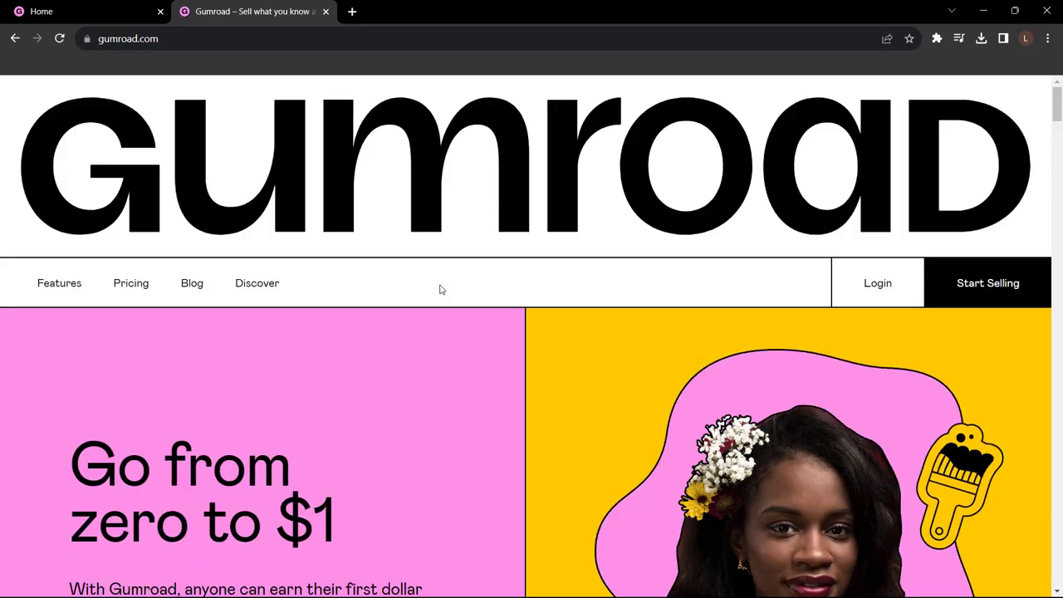
Log in with the account's email and password to reach the Welcome to Gumroad dashboard.
scroll(441, 289, "down", 1)
scroll(441, 289, "down", 3)
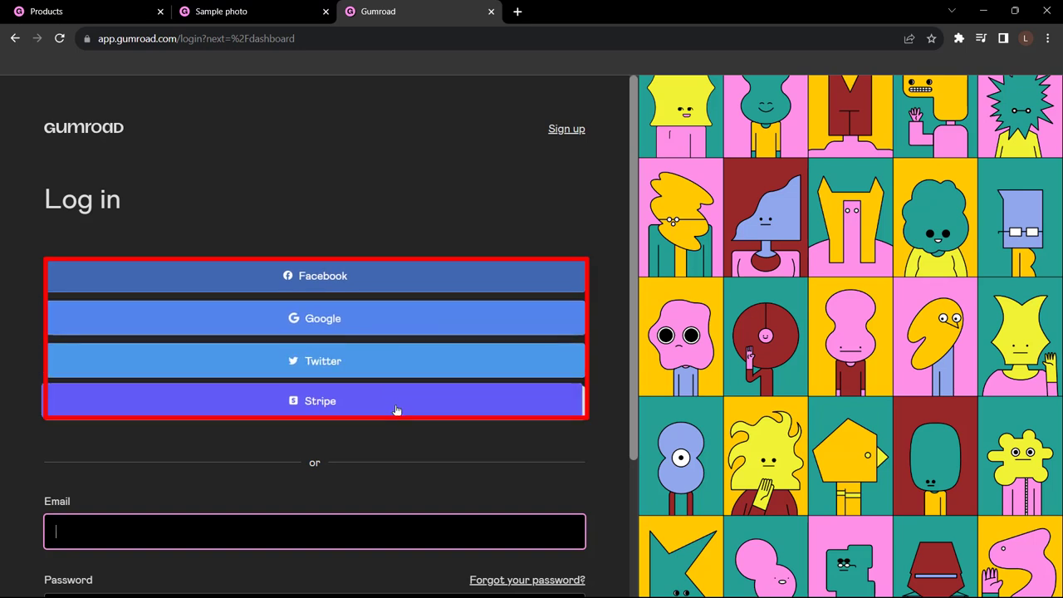
scroll(395, 435, "down", 1)
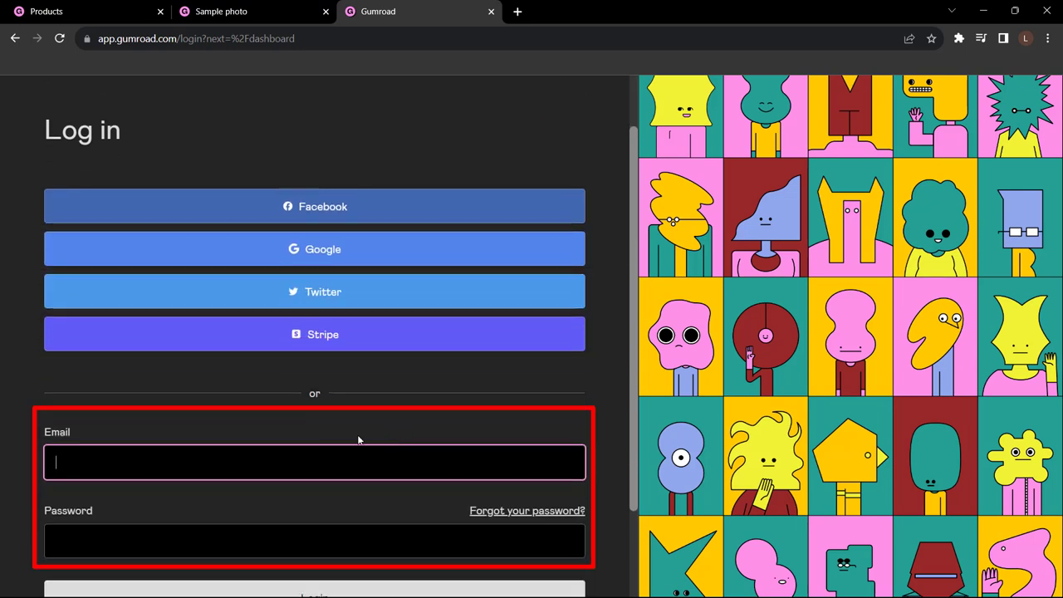
scroll(248, 449, "down", 1)
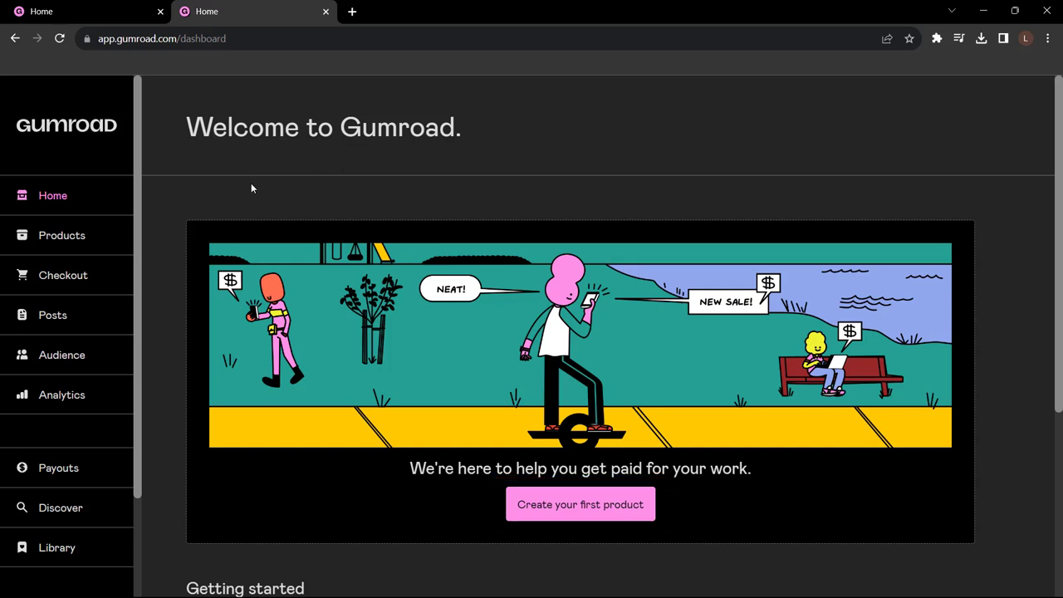
Create digital product '2023 Wallpaper Pack Mac, iPad, and iPhone: Nature vs. City'; view files as extra large icons.
left_click(56, 235)
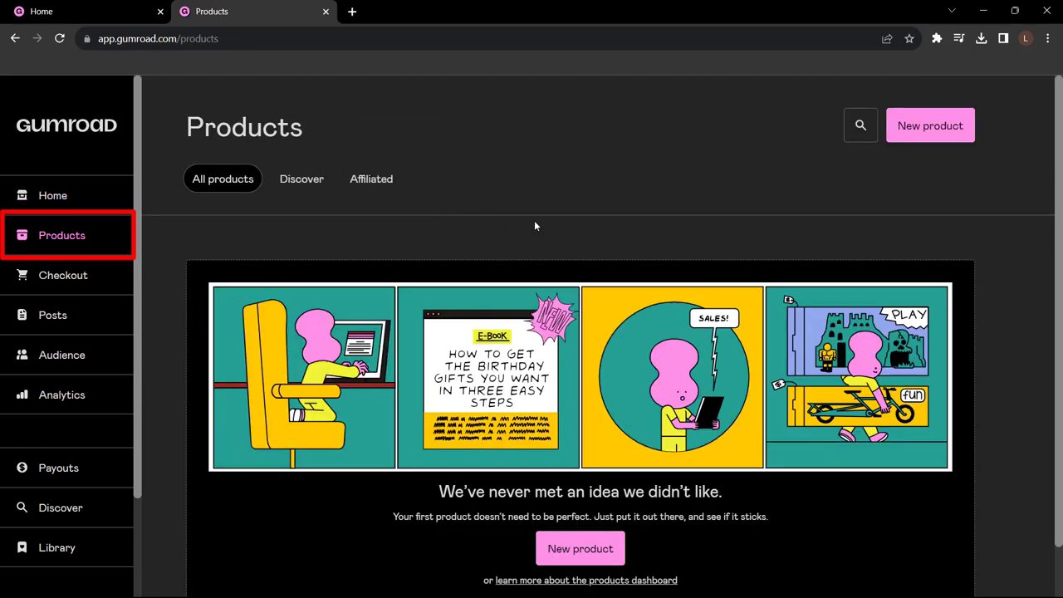
left_click(914, 133)
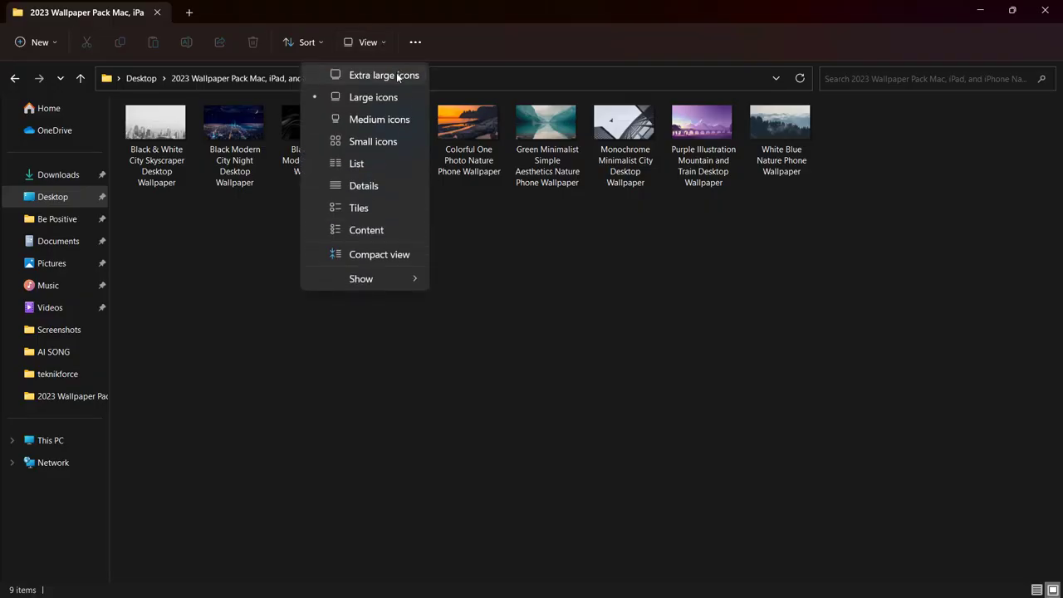
left_click(391, 74)
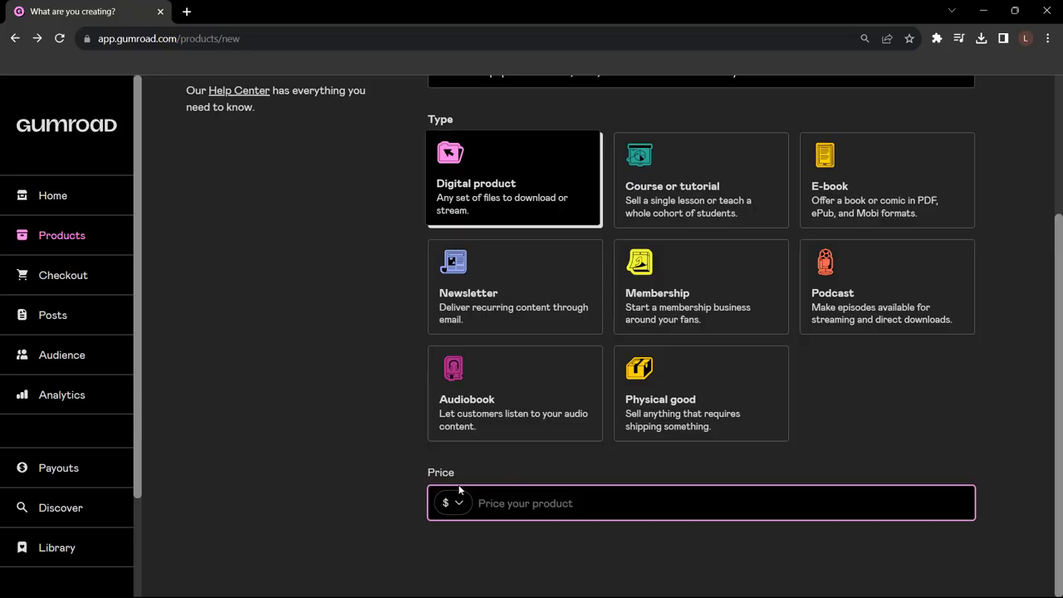
Enter a price of 9.99 in US Dollars on the new-product form.
left_click(459, 503)
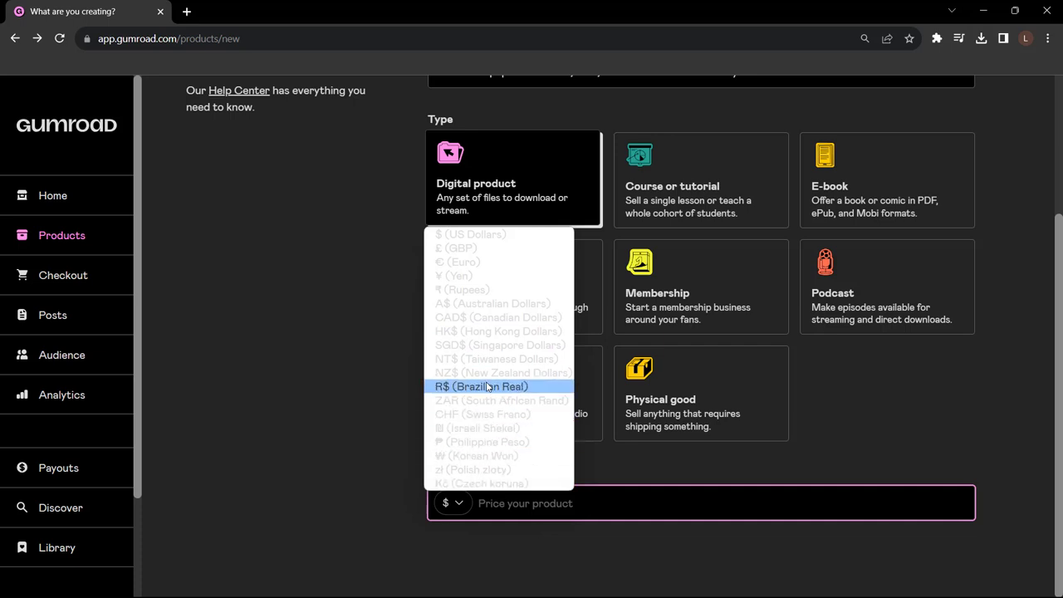
left_click(491, 236)
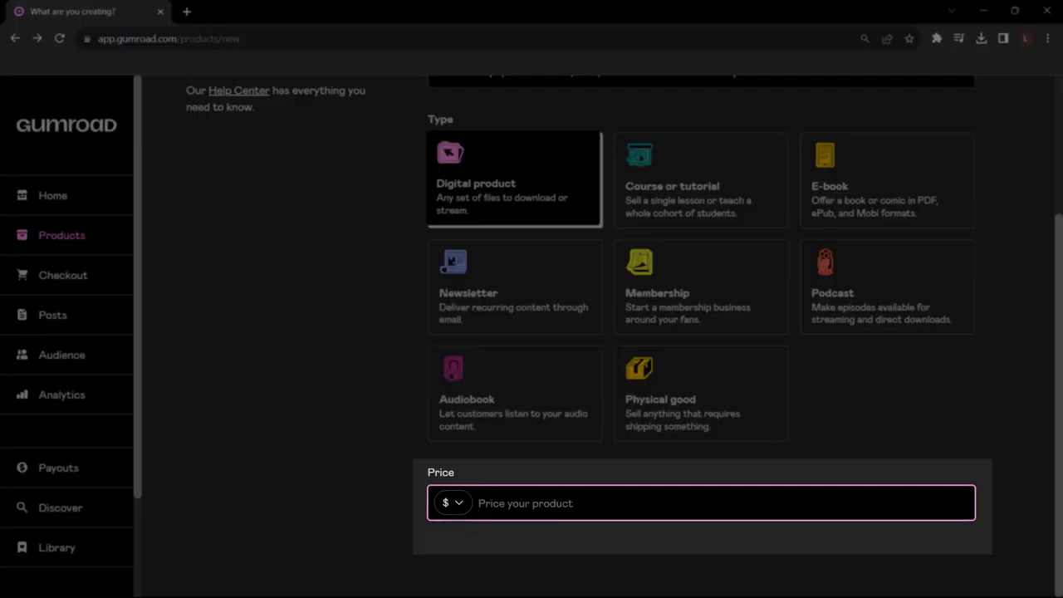
type("9.99")
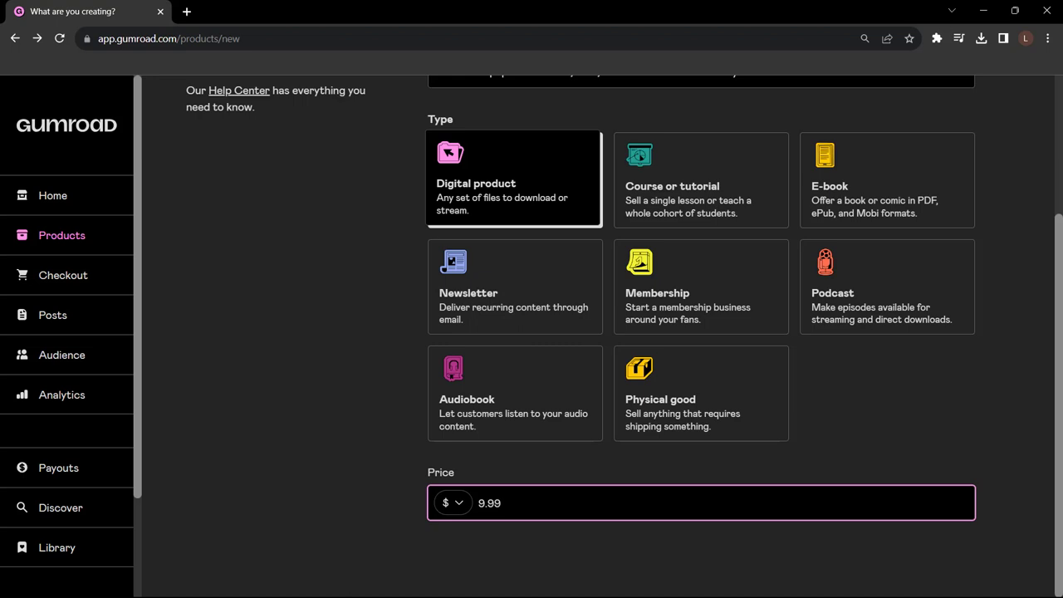
scroll(951, 167, "up", 3)
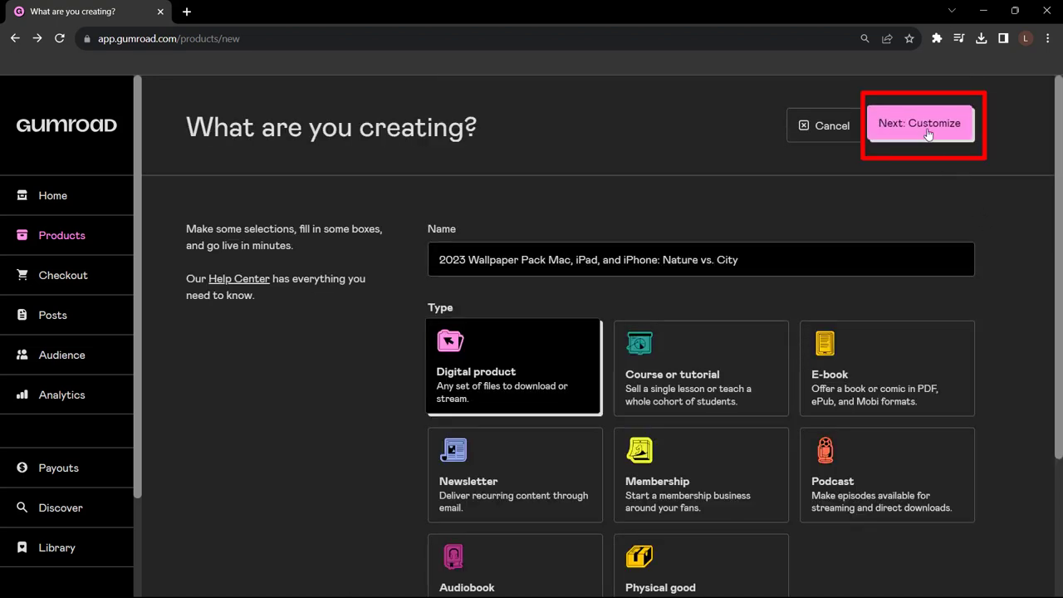
Paste the three-sentence wallpaper pack description into the product editor.
left_click(929, 135)
scroll(731, 376, "down", 3)
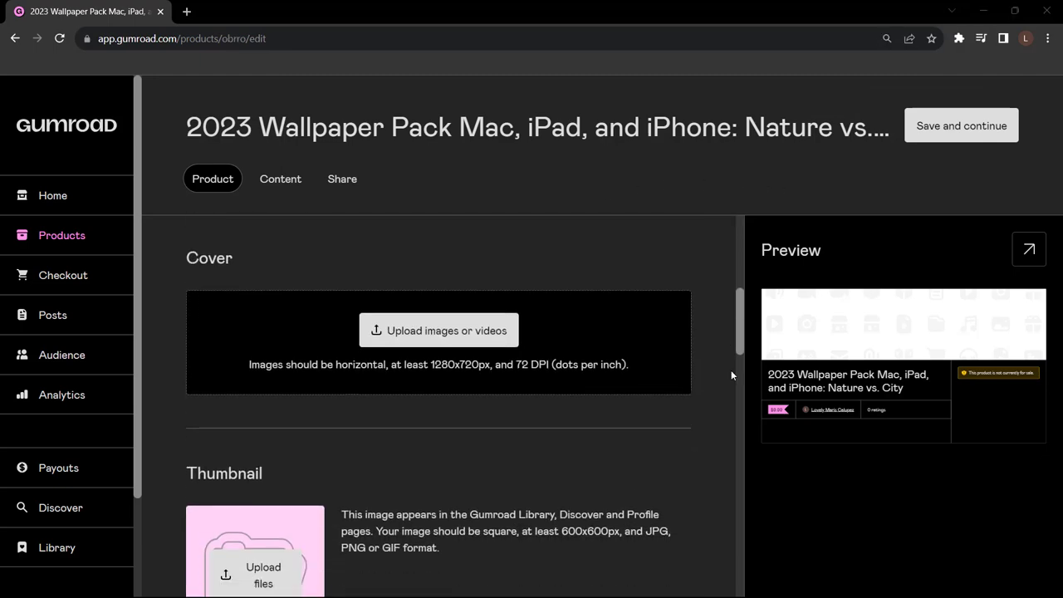
scroll(731, 375, "down", 10)
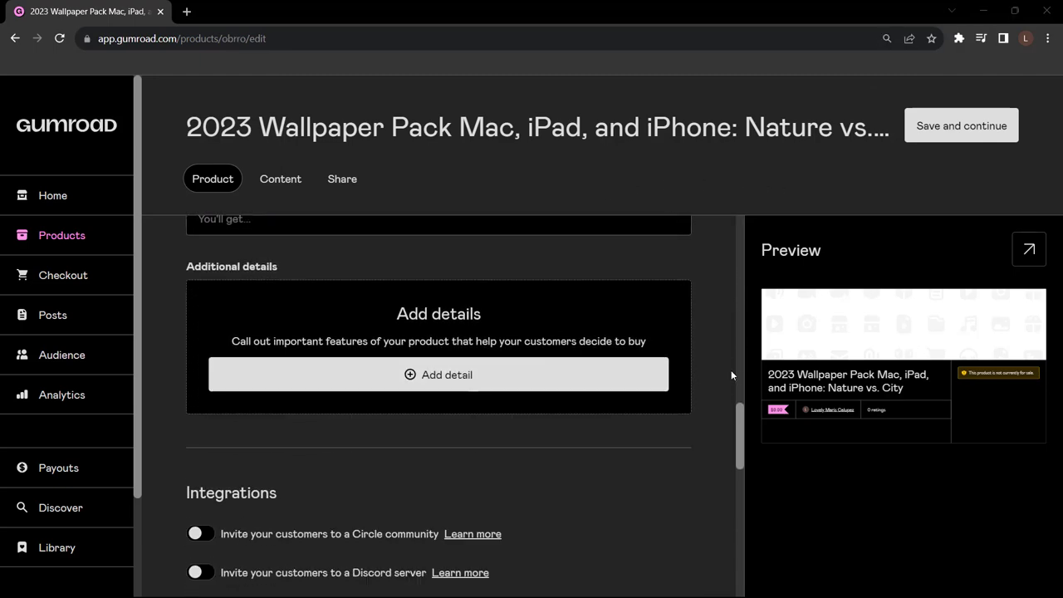
scroll(731, 370, "up", 12)
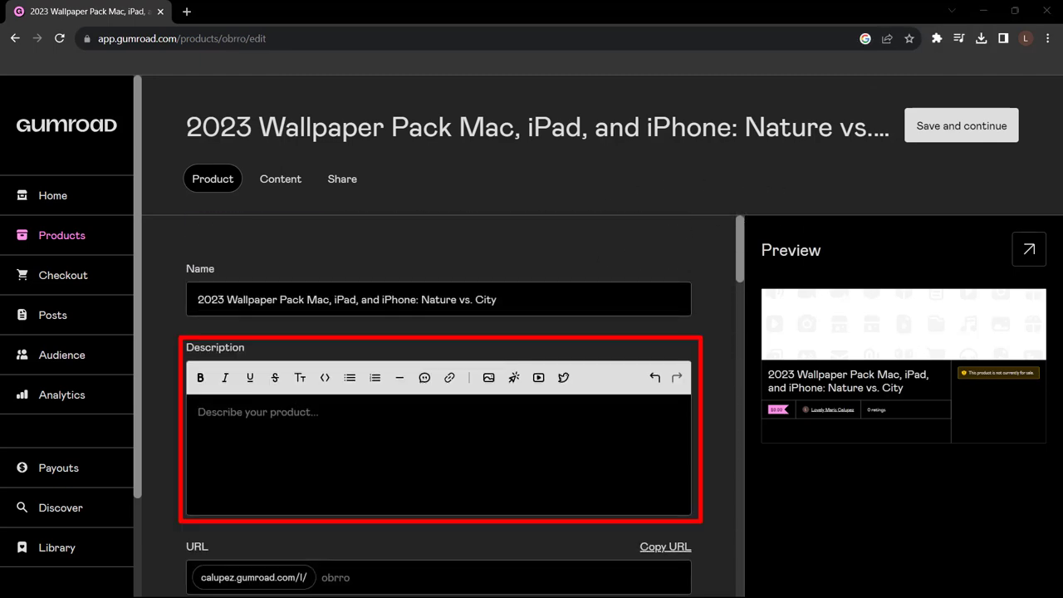
type("This pack has different high resolution landscape images. Each image has three versions to fit your iPad, iPhone, and Mac. The images are at a high enough resolution that they should fit any display.")
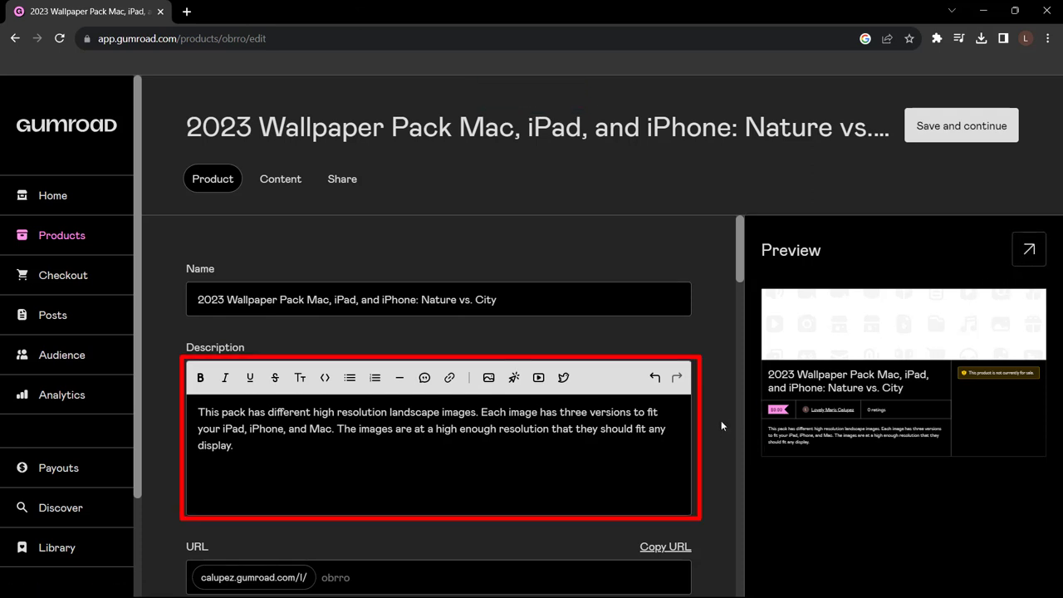
Set the custom product URL to 2023wallpaperpack.
scroll(721, 420, "down", 1)
type("2023")
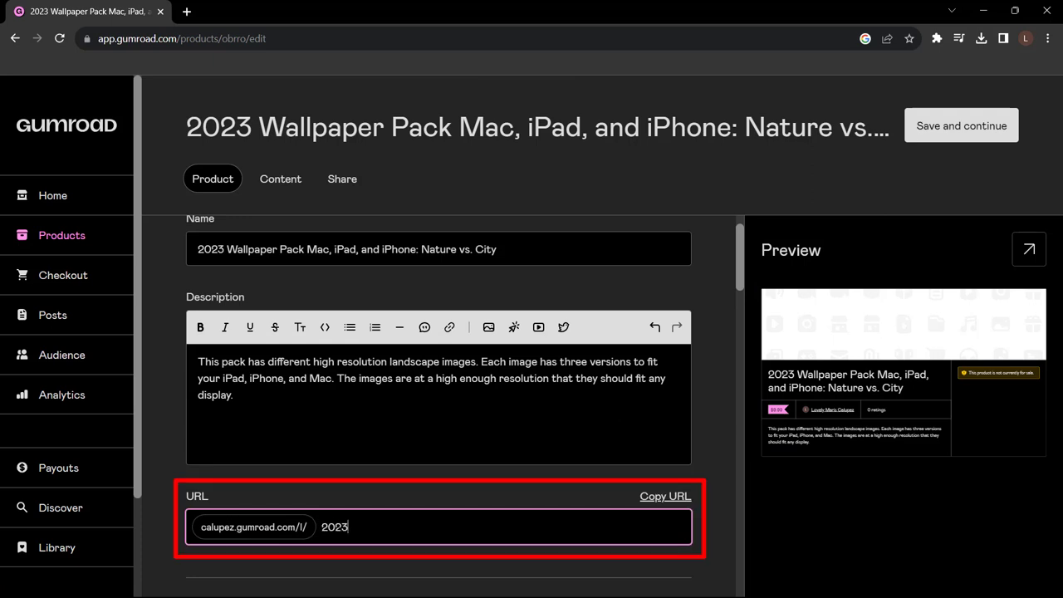
type("wallpaperpack")
left_click(403, 493)
Upload Black White Modern Desktop Wallpaper from the computer as the product cover.
scroll(405, 489, "down", 3)
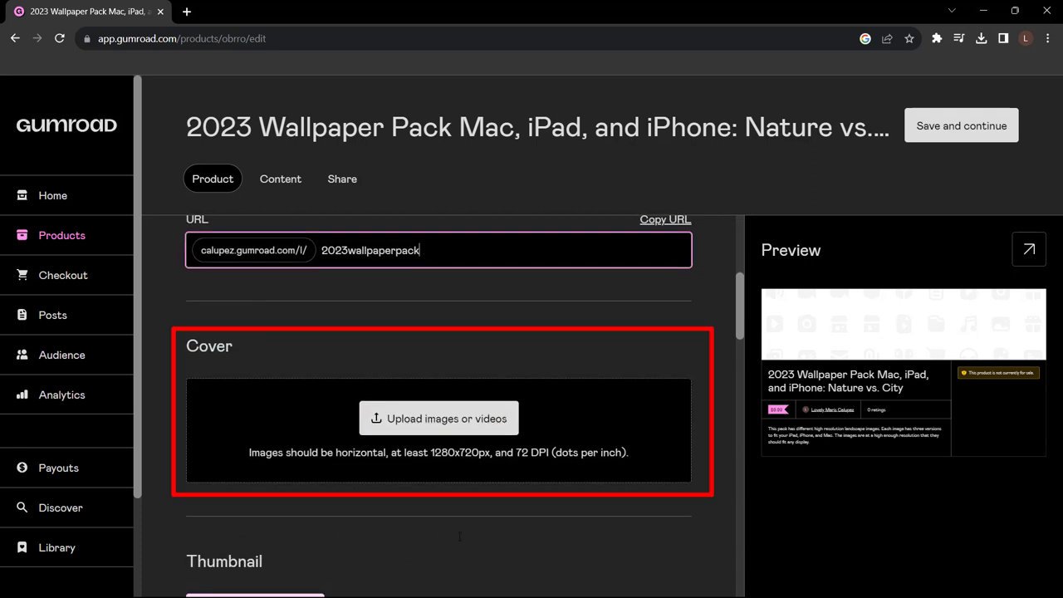
left_click(429, 420)
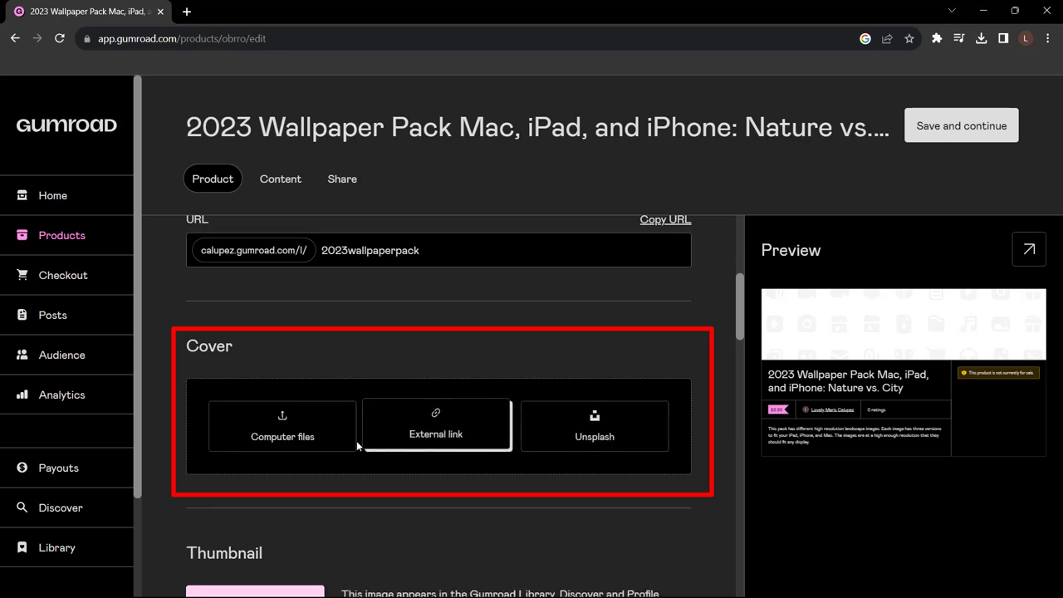
left_click(309, 447)
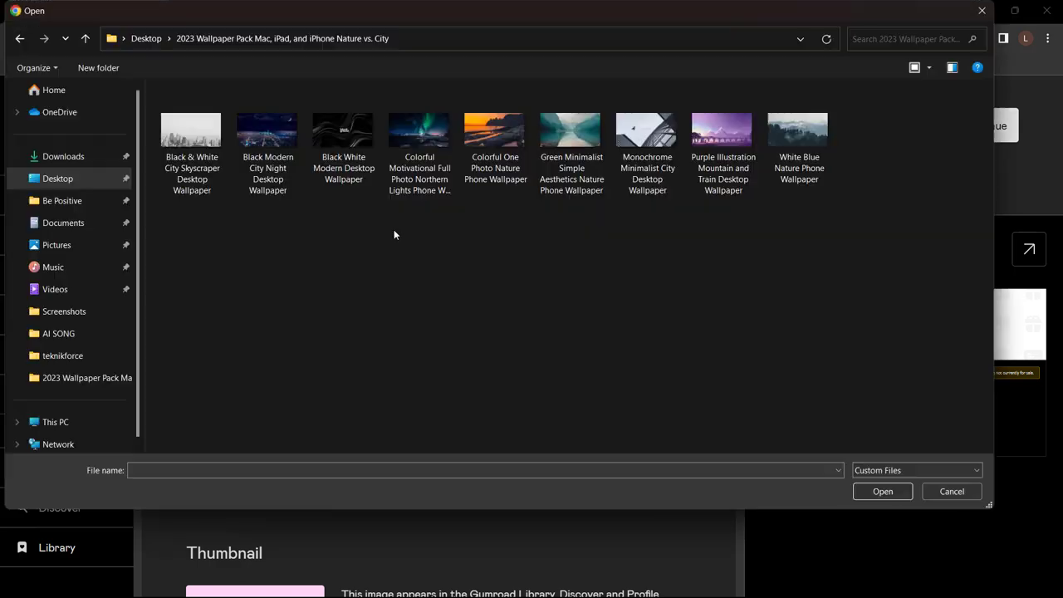
double_click(329, 158)
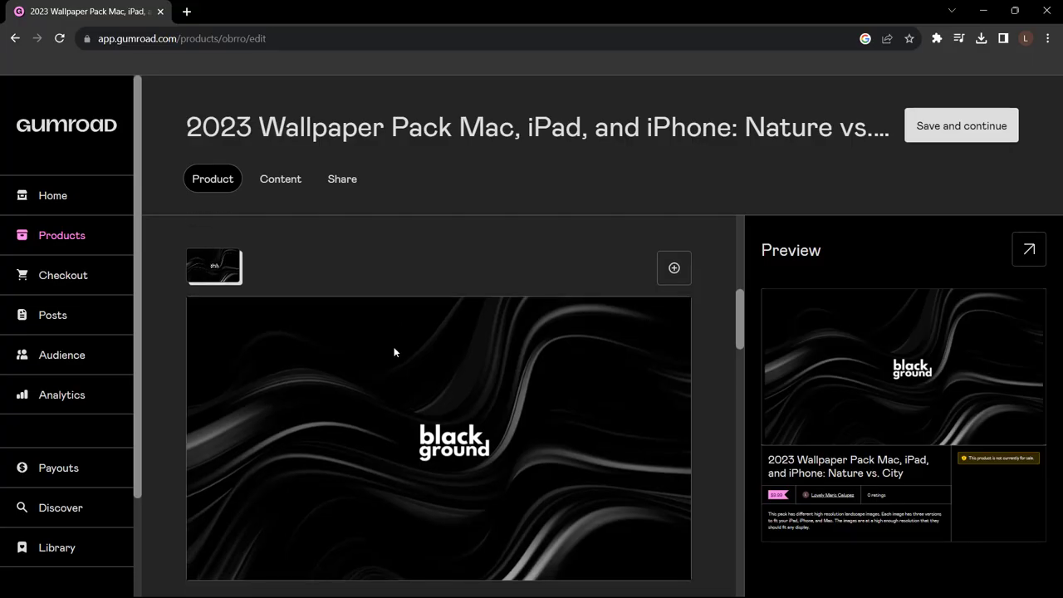
scroll(394, 347, "down", 4)
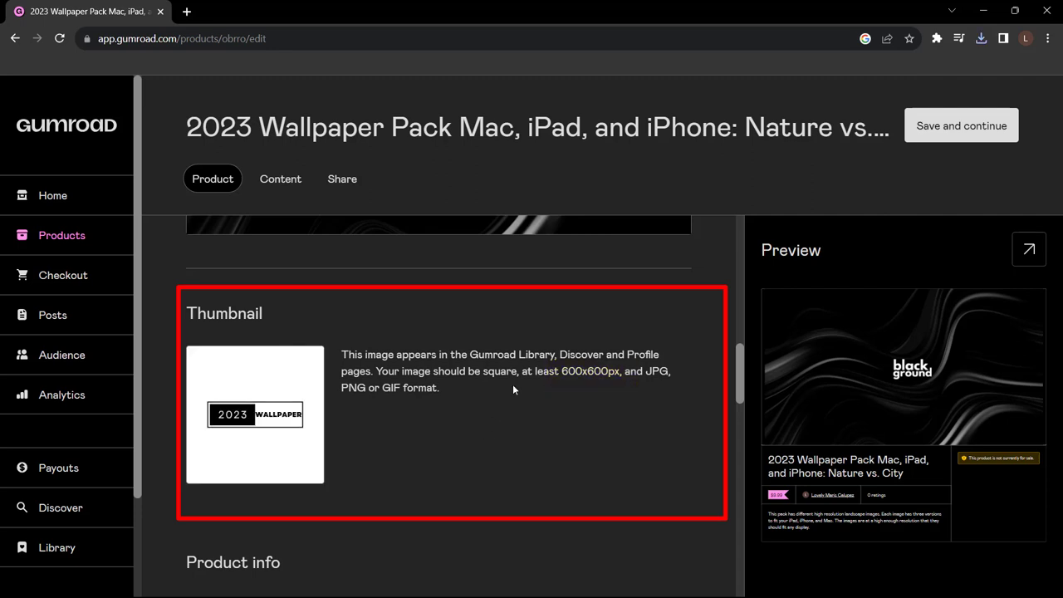
Bring up the Call to action options under Product info.
scroll(513, 384, "down", 3)
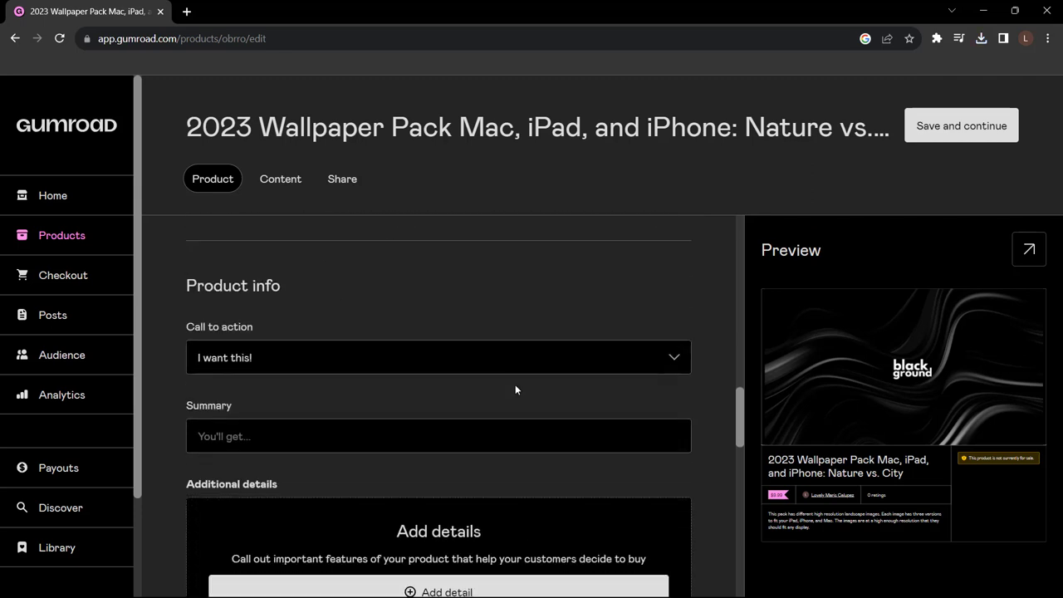
left_click(432, 358)
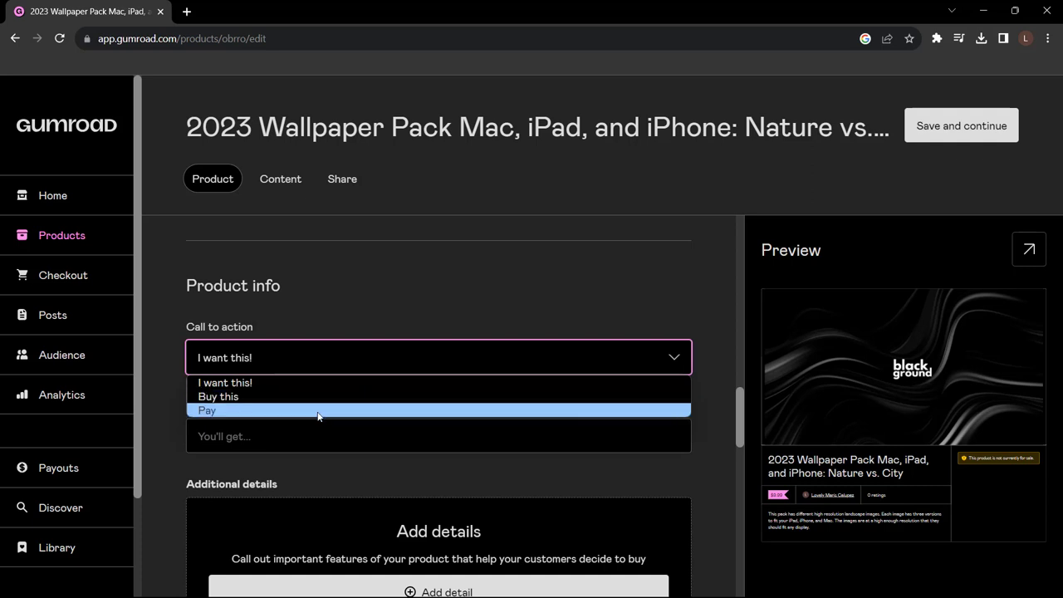
Keep 'I want this!' as the call to action and paste the Nature and City photo summary.
left_click(335, 384)
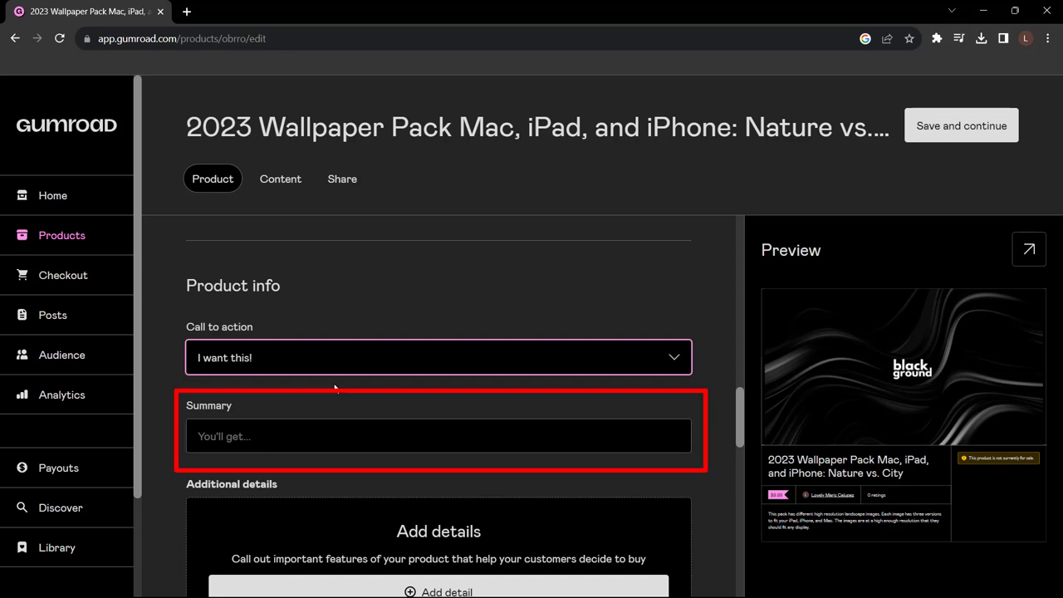
left_click(305, 433)
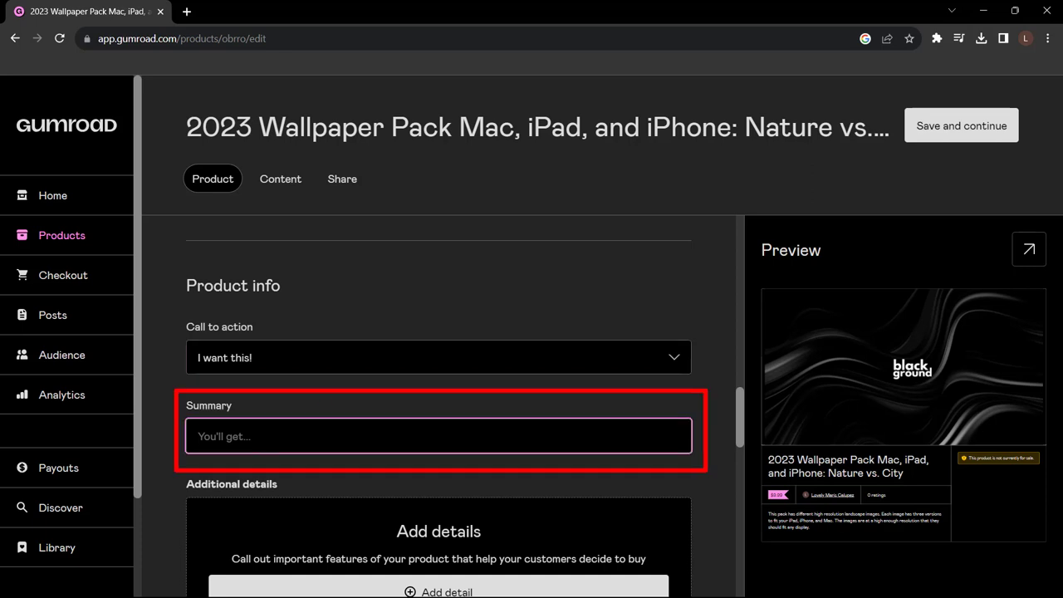
type("You'll get high quality photos. 5 of Nature and 5 of Cities.")
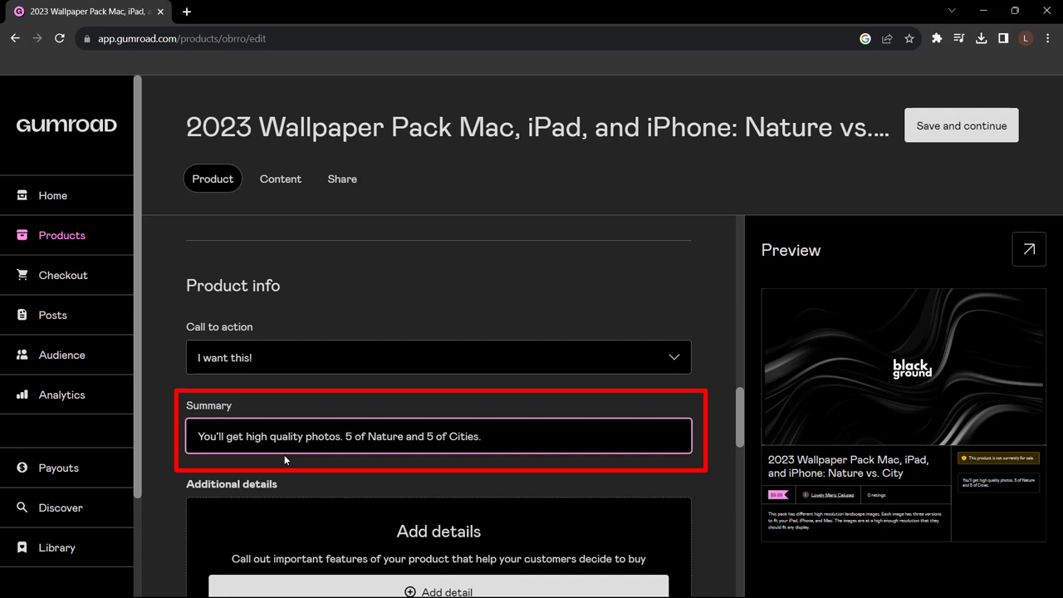
scroll(284, 455, "down", 2)
triple_click(261, 346)
left_click(261, 346)
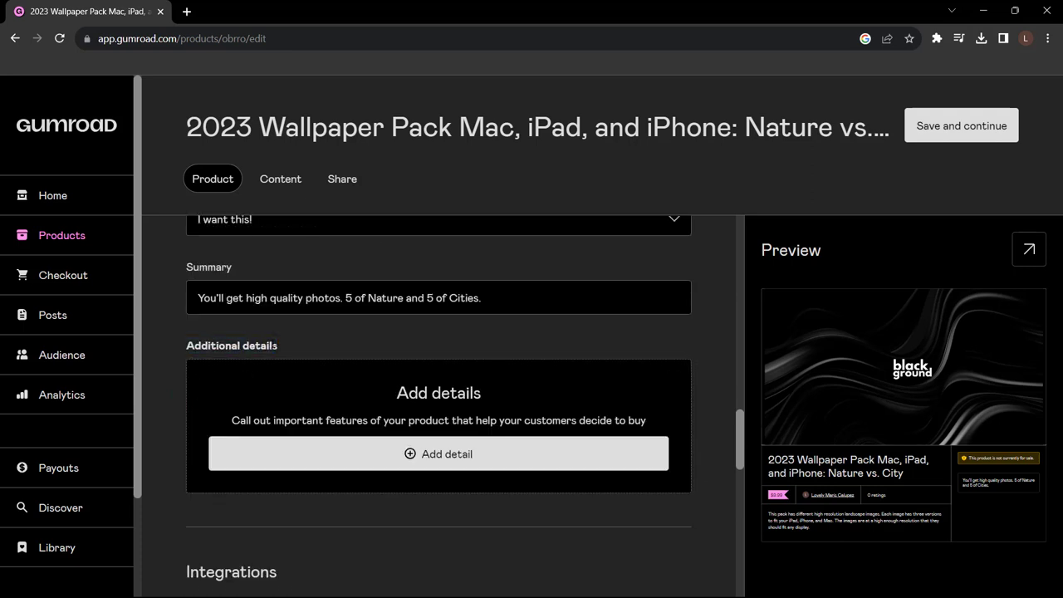
Add the detail Macro Photography Pack with value 8.99.
left_click(643, 464)
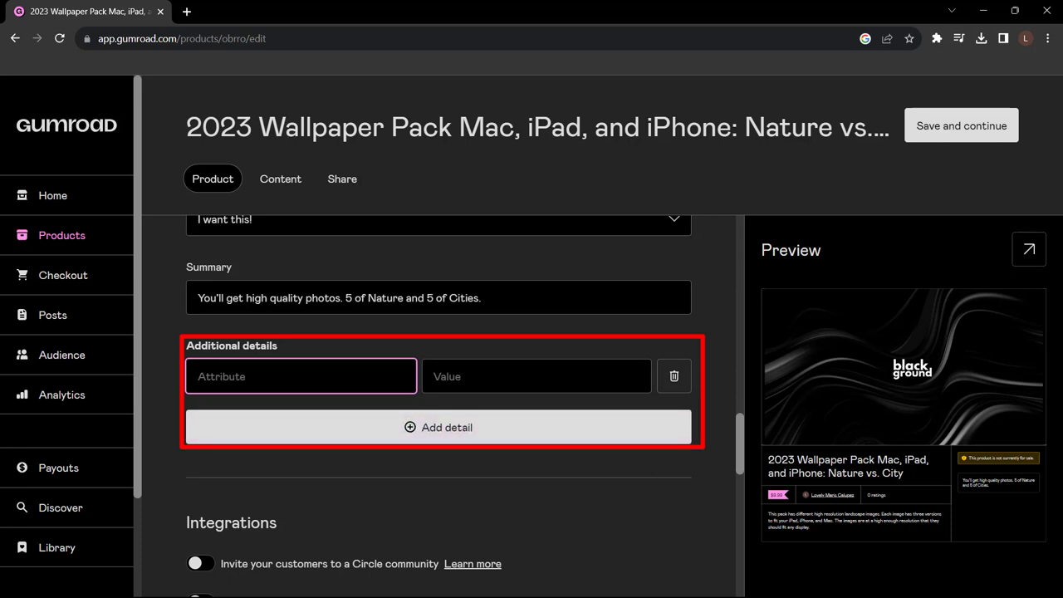
left_click(536, 376)
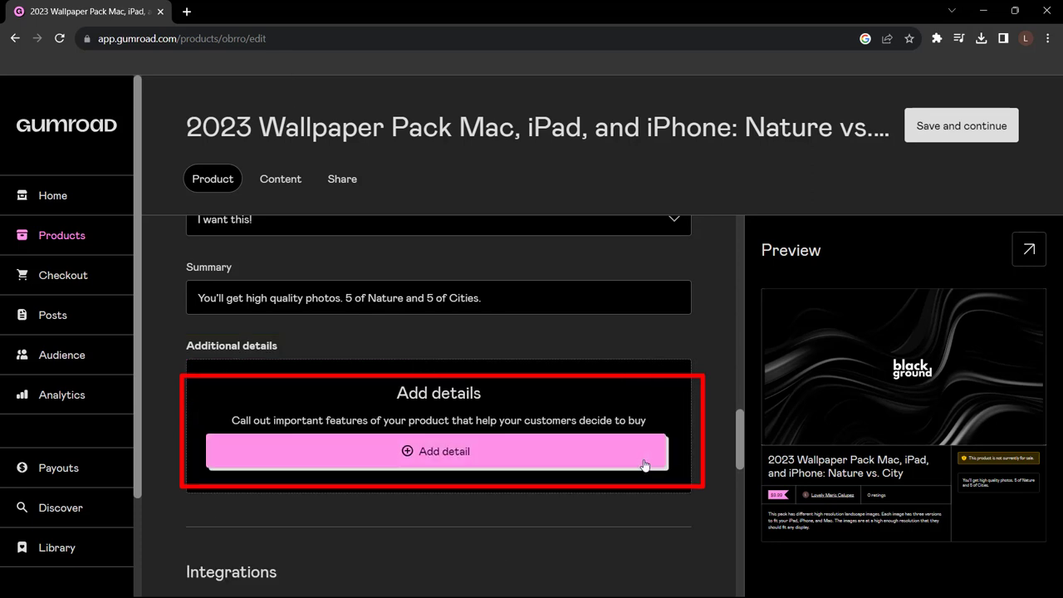
left_click(645, 464)
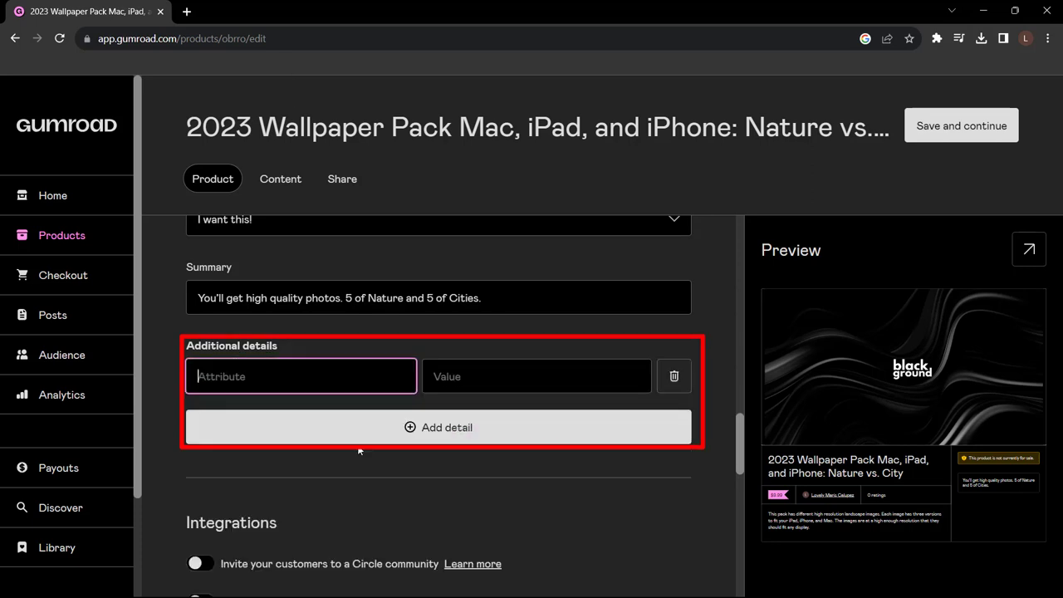
key("Tab")
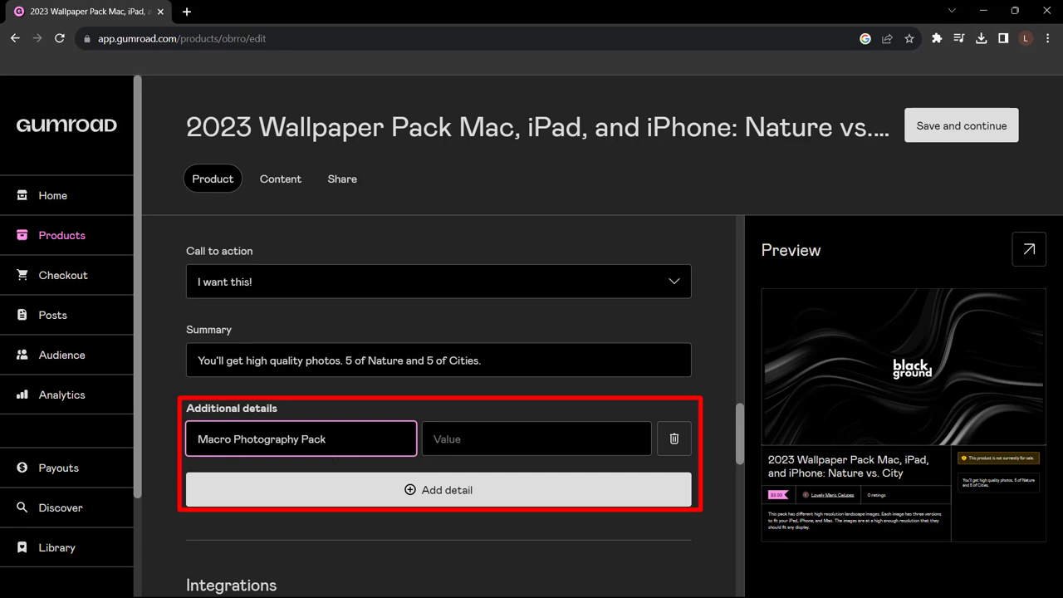
key("Tab")
type("8.99")
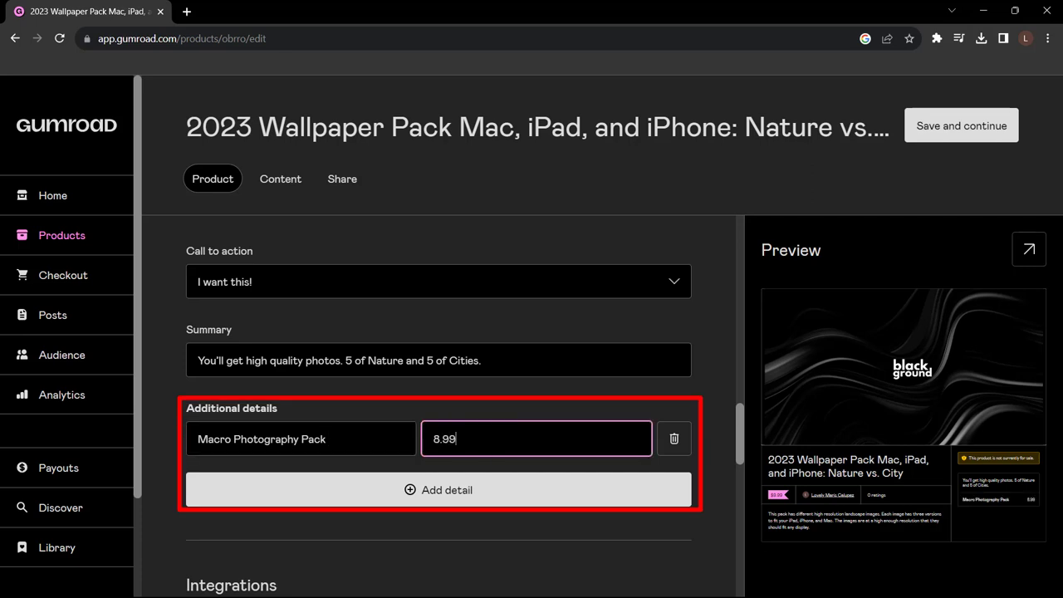
Add a second detail, Aerial Skies Pack, with value 8.99.
left_click(456, 502)
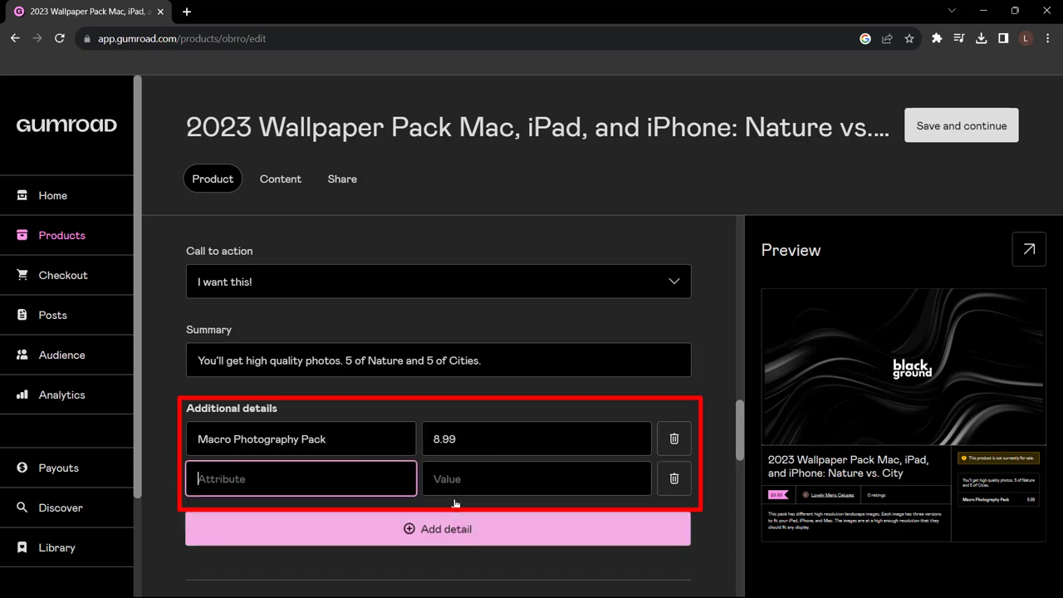
type("Aerial Skies Pack")
left_click(537, 478)
type("8.99")
Change the price Amount from 9.99 to 7.99.
scroll(722, 473, "down", 3)
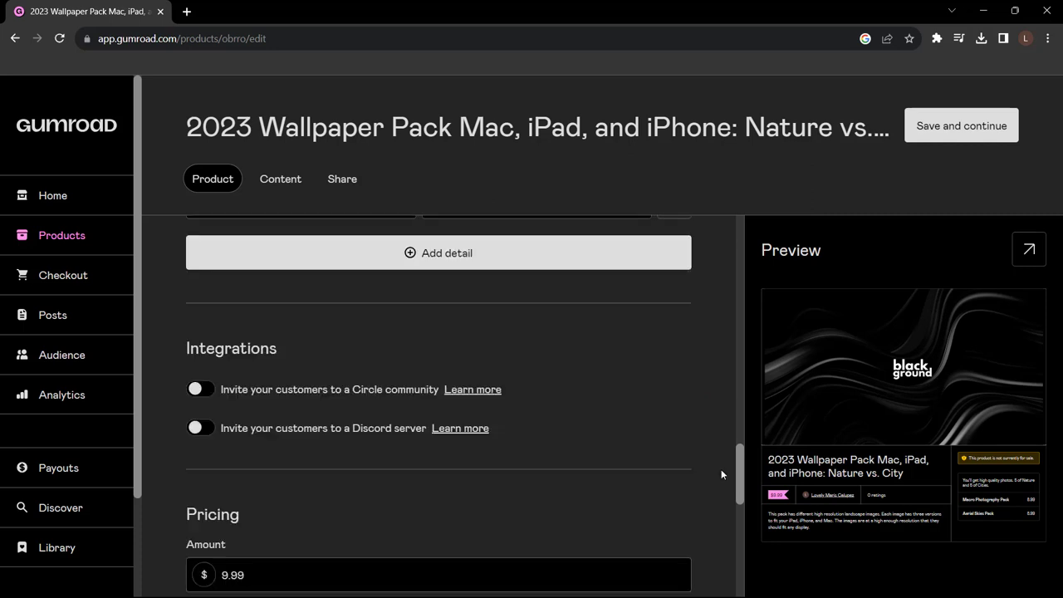
scroll(722, 474, "down", 1)
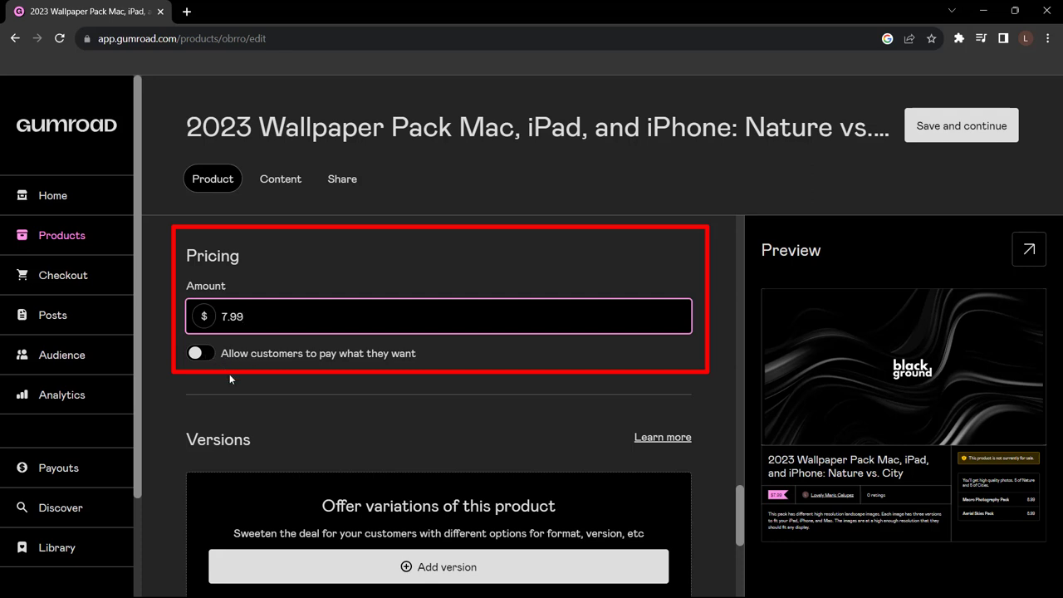
scroll(229, 379, "down", 2)
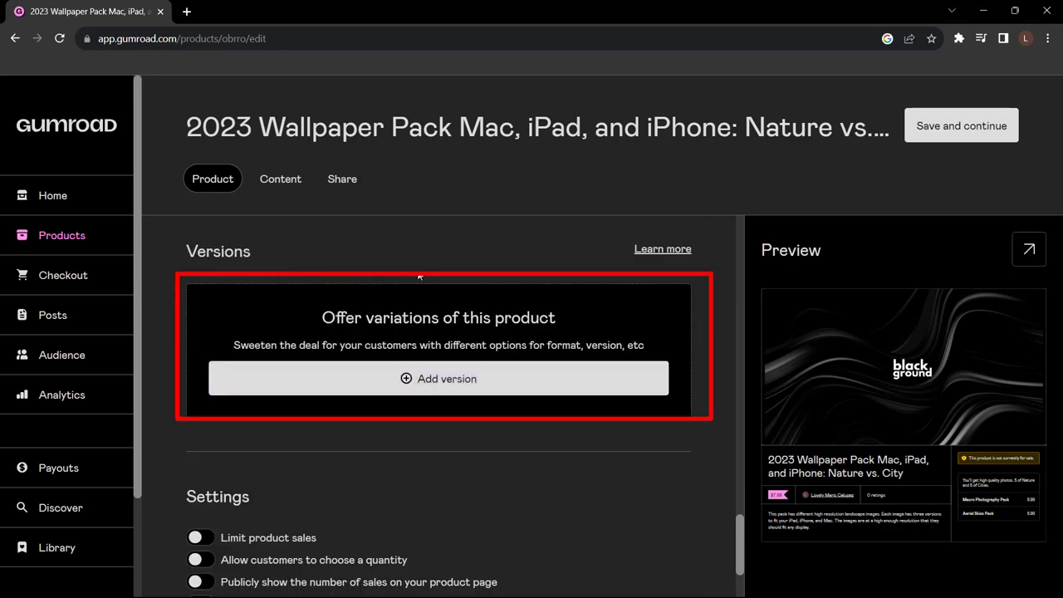
Add an untitled version and switch the refund policy on, then off again.
left_click(455, 395)
scroll(332, 398, "down", 3)
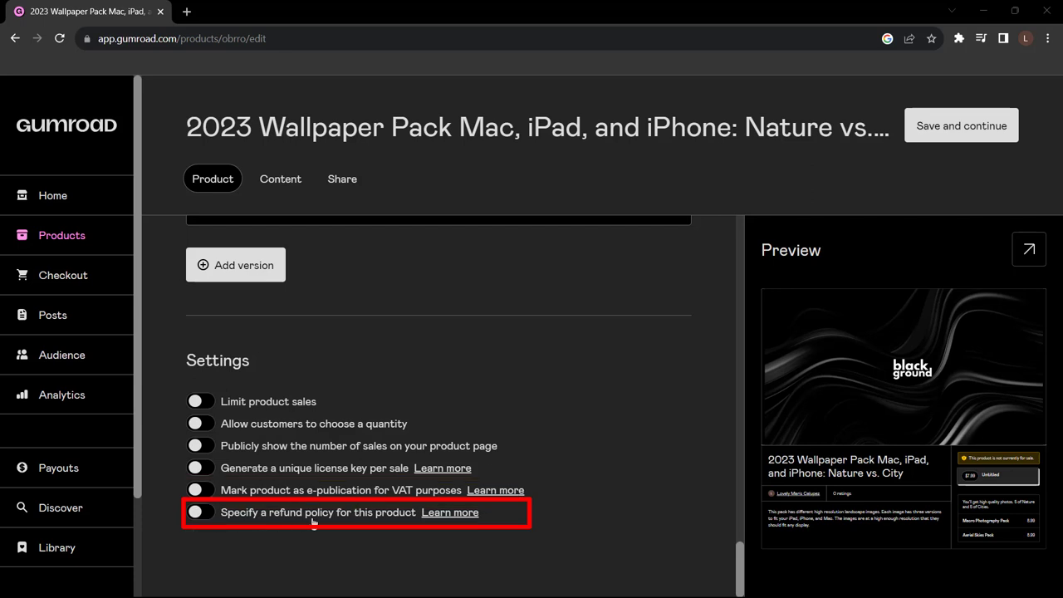
left_click(200, 513)
scroll(197, 522, "down", 3)
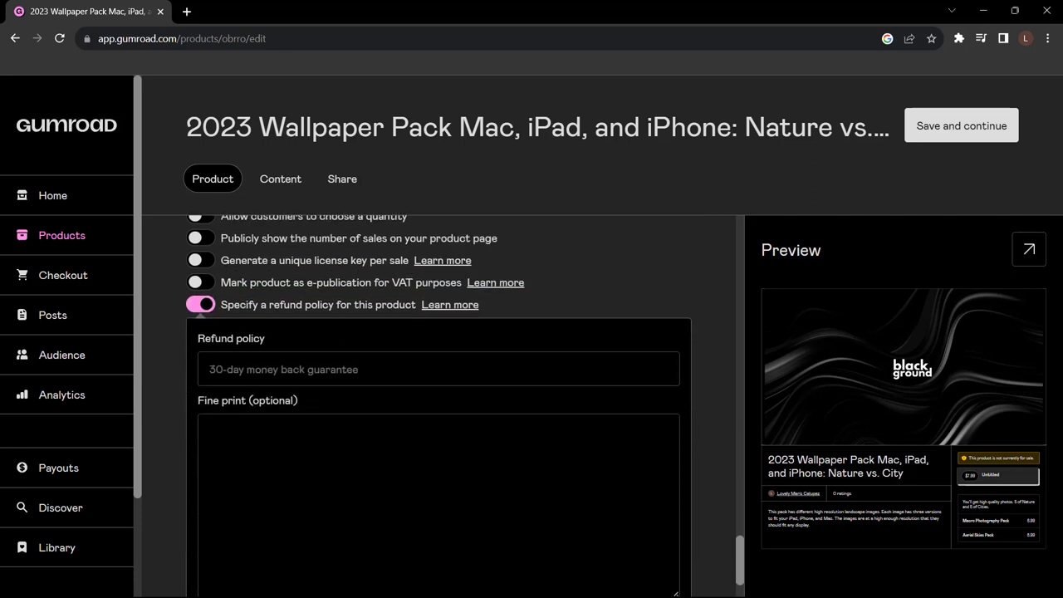
scroll(438, 374, "up", 1)
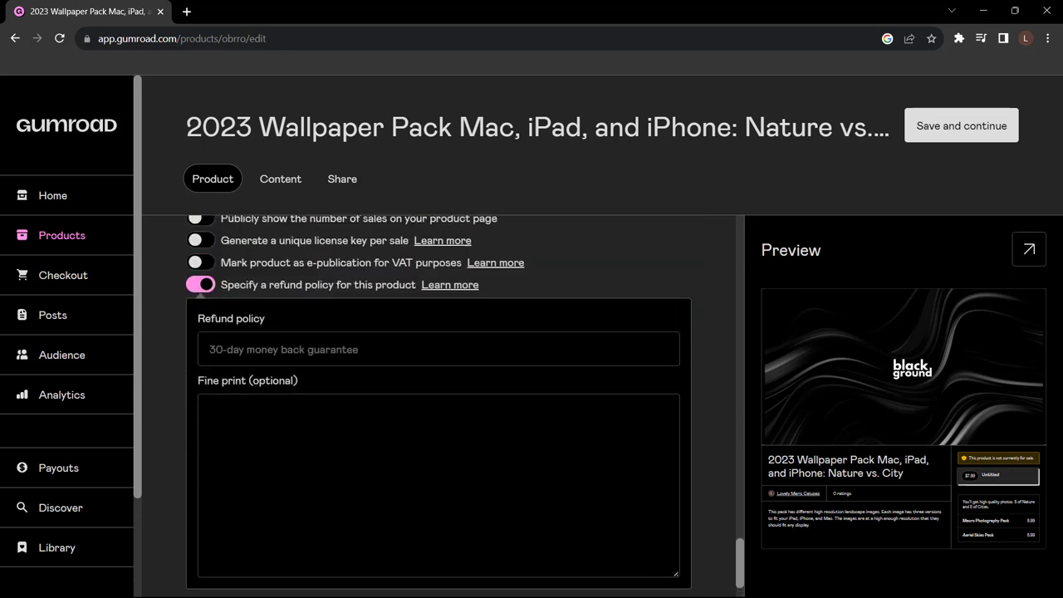
left_click(205, 289)
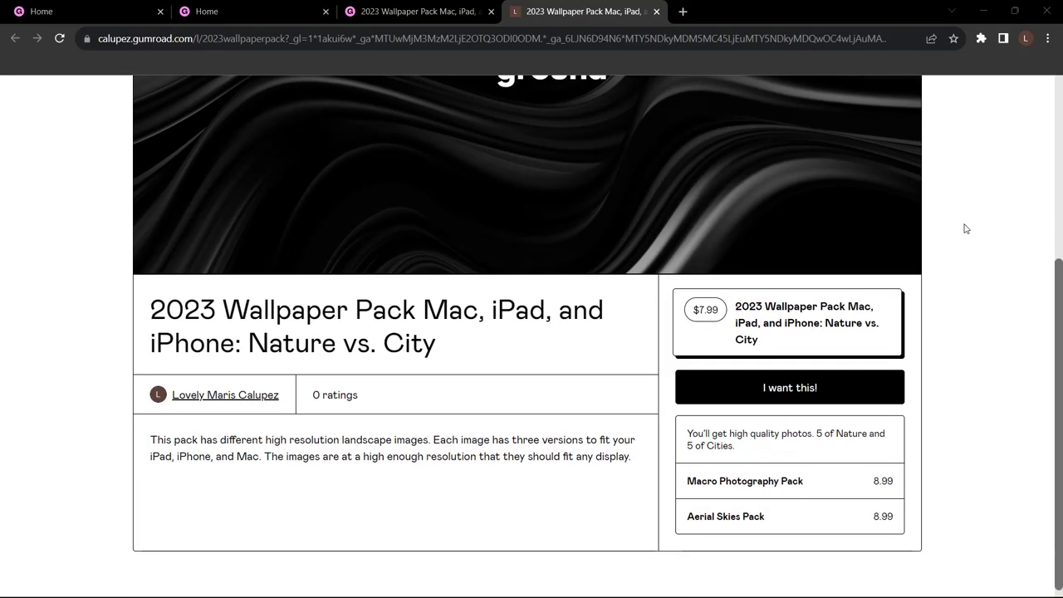
Save the wallpaper pack listing's name, description and 2023wallpaperpack URL changes.
scroll(966, 228, "up", 1)
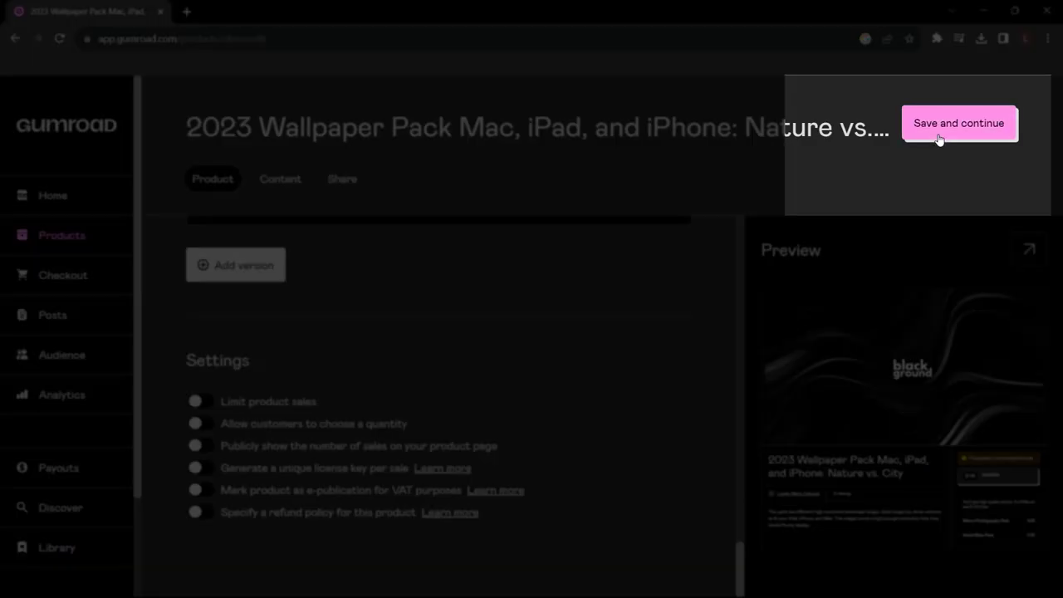
left_click(940, 133)
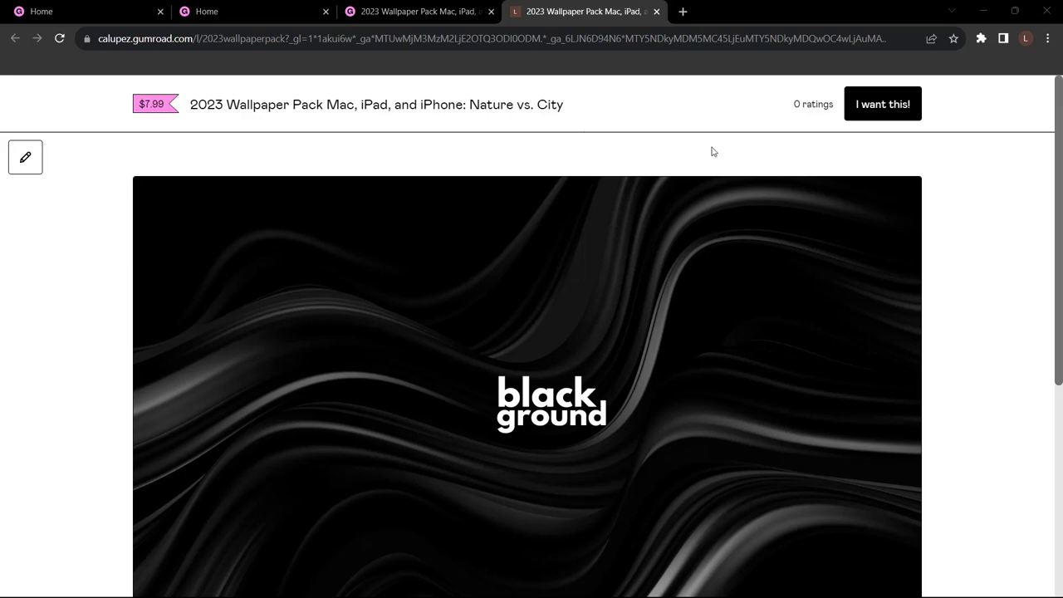
scroll(926, 219, "down", 3)
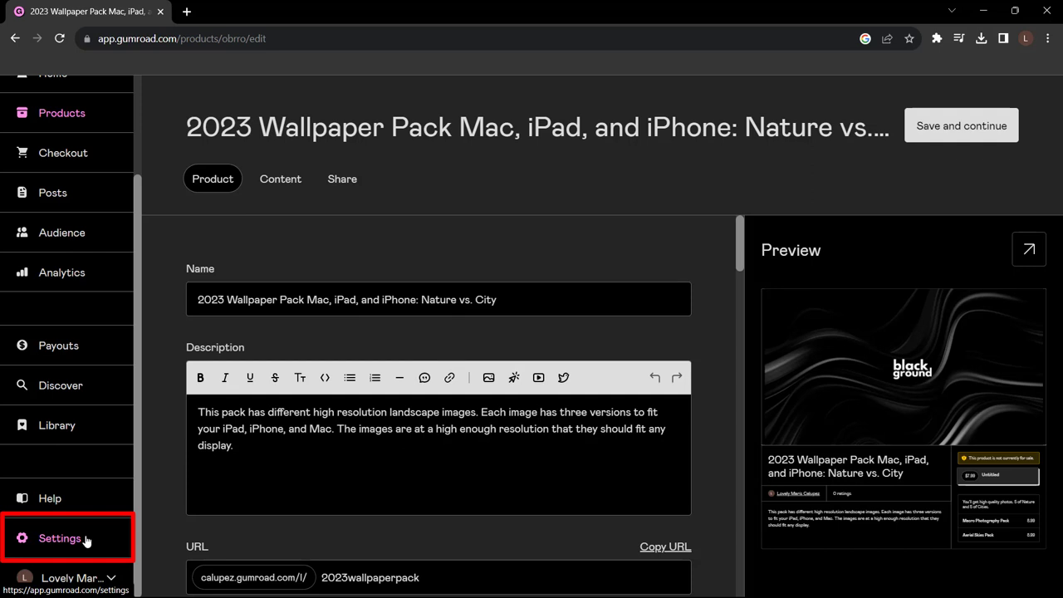
Go to the account Settings and switch to the Profile section.
left_click(86, 541)
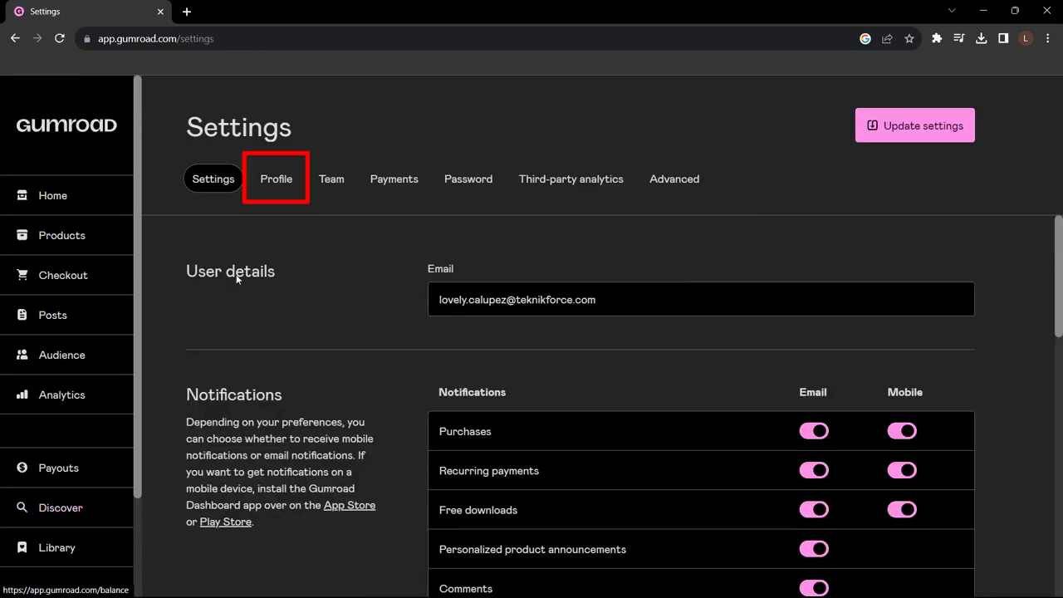
left_click(281, 183)
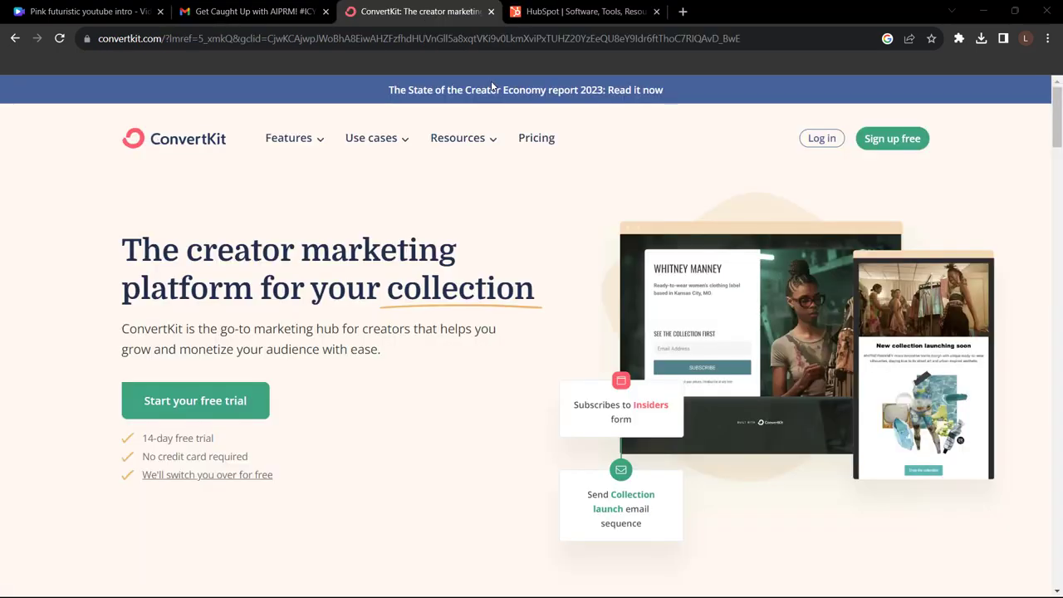
Switch from the ConvertKit browser tab to the HubSpot tab with Ctrl+Tab.
key("ctrl+Tab")
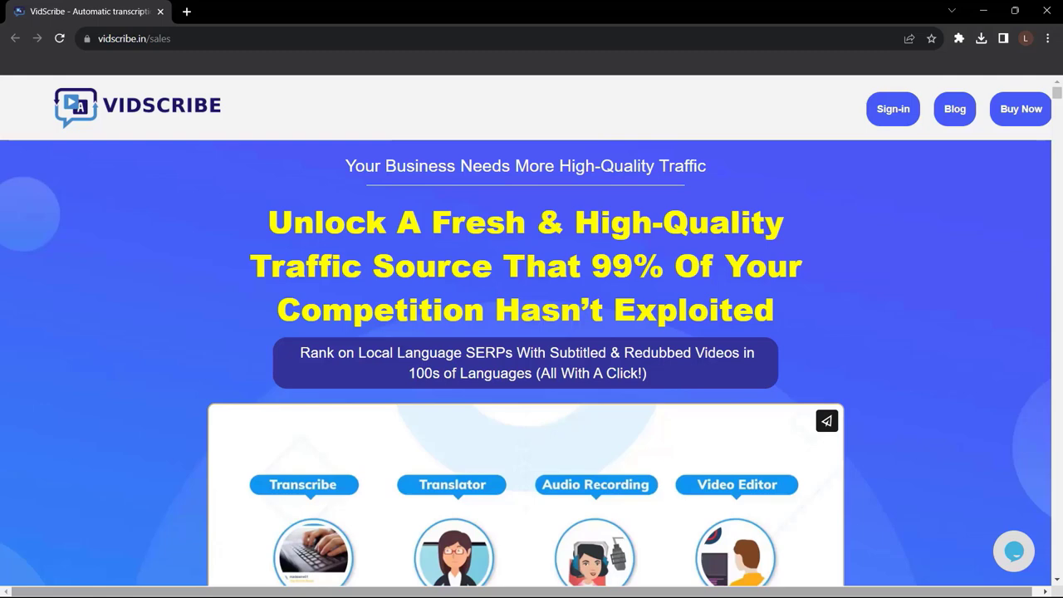
Scroll the VidScribe sales page down to the 'Why Is Language Search Your Secret Lethal Weapon' section.
scroll(532, 333, "down", 10)
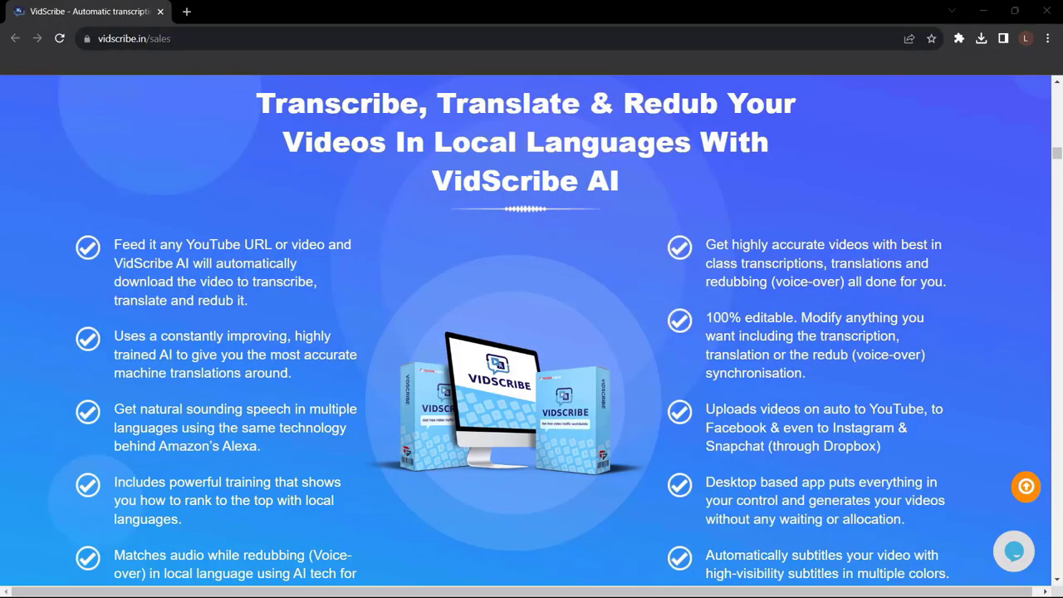
scroll(1061, 204, "down", 15)
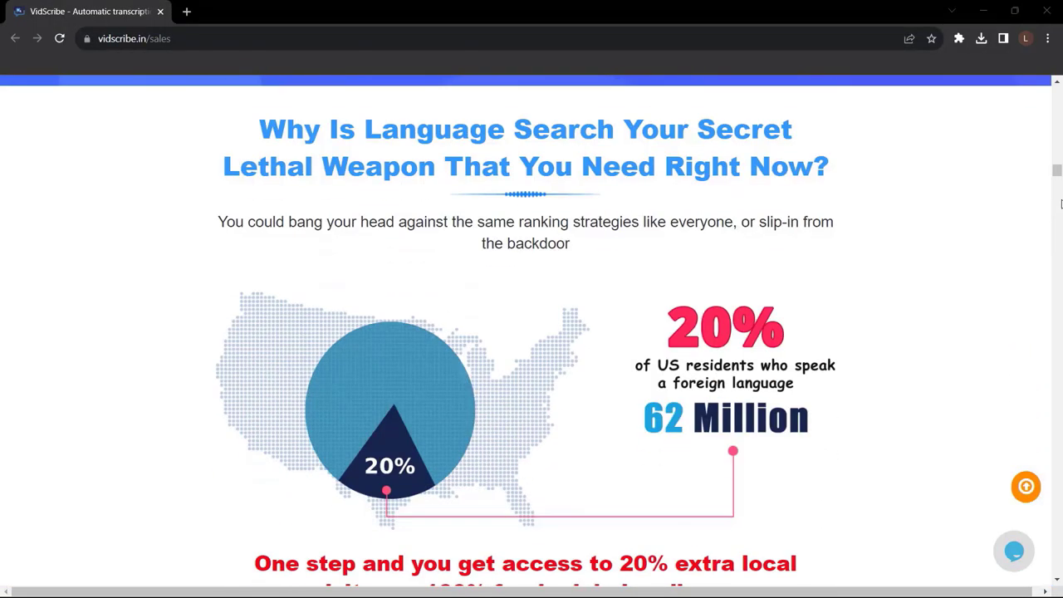